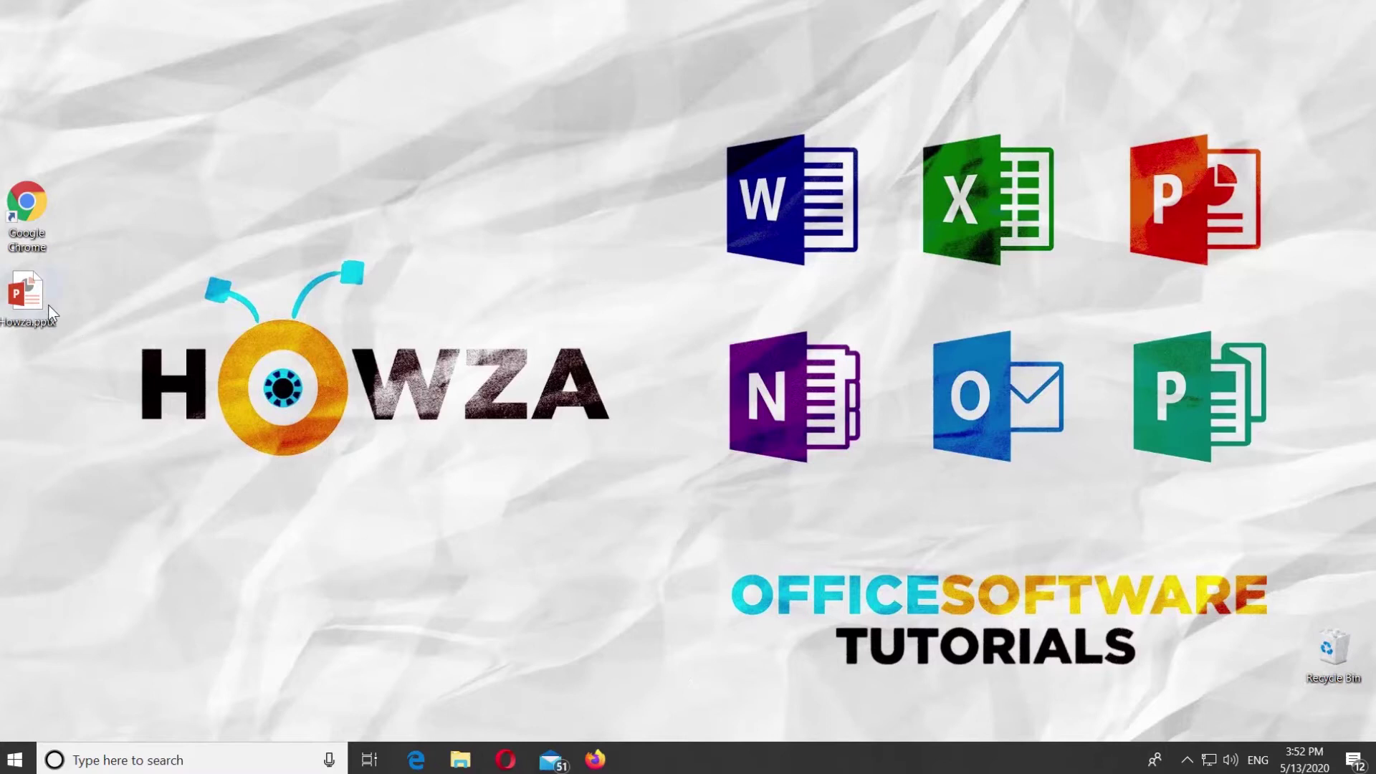
{"action": "mouse_move", "coordinate": [26, 298]}
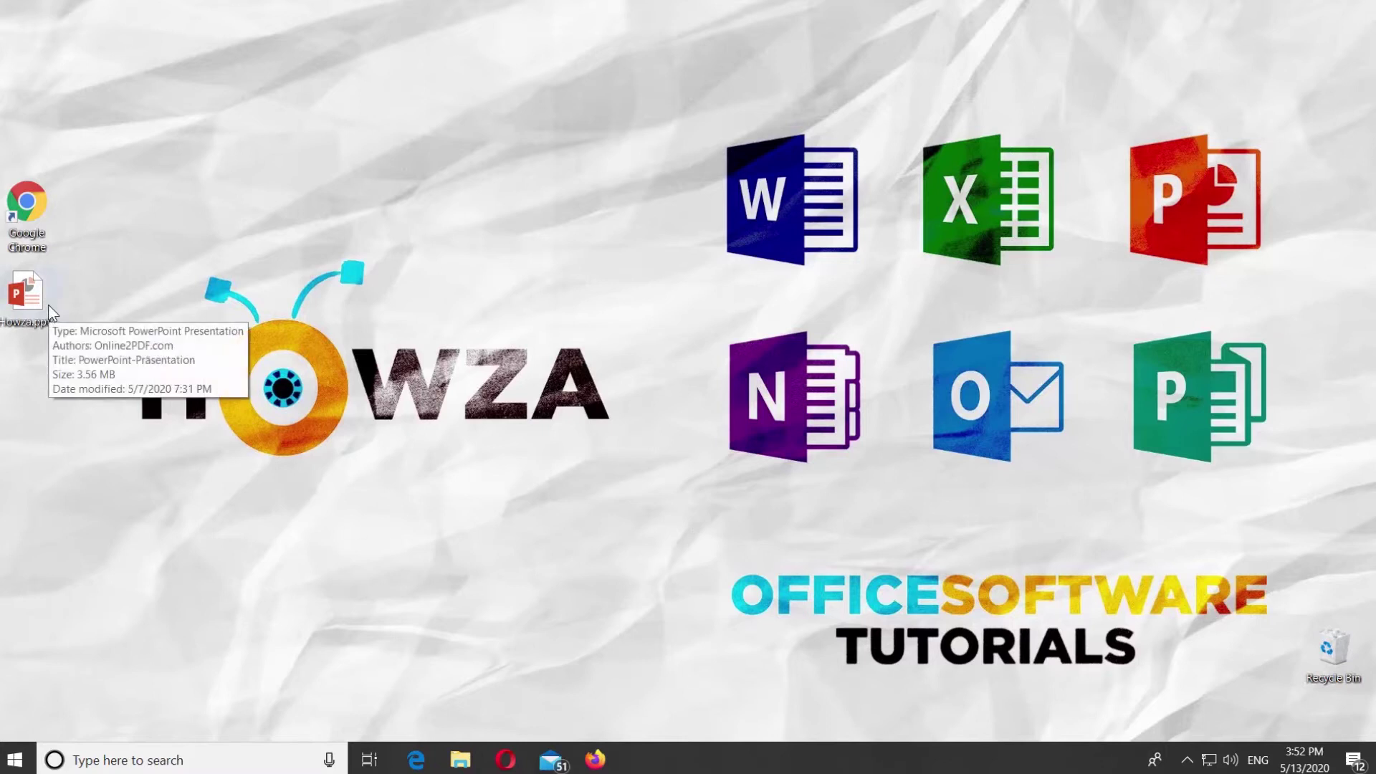
Step: Open Howza.pptx and place the cursor in the slide 1 title placeholder
{"action": "double_click", "coordinate": [48, 305]}
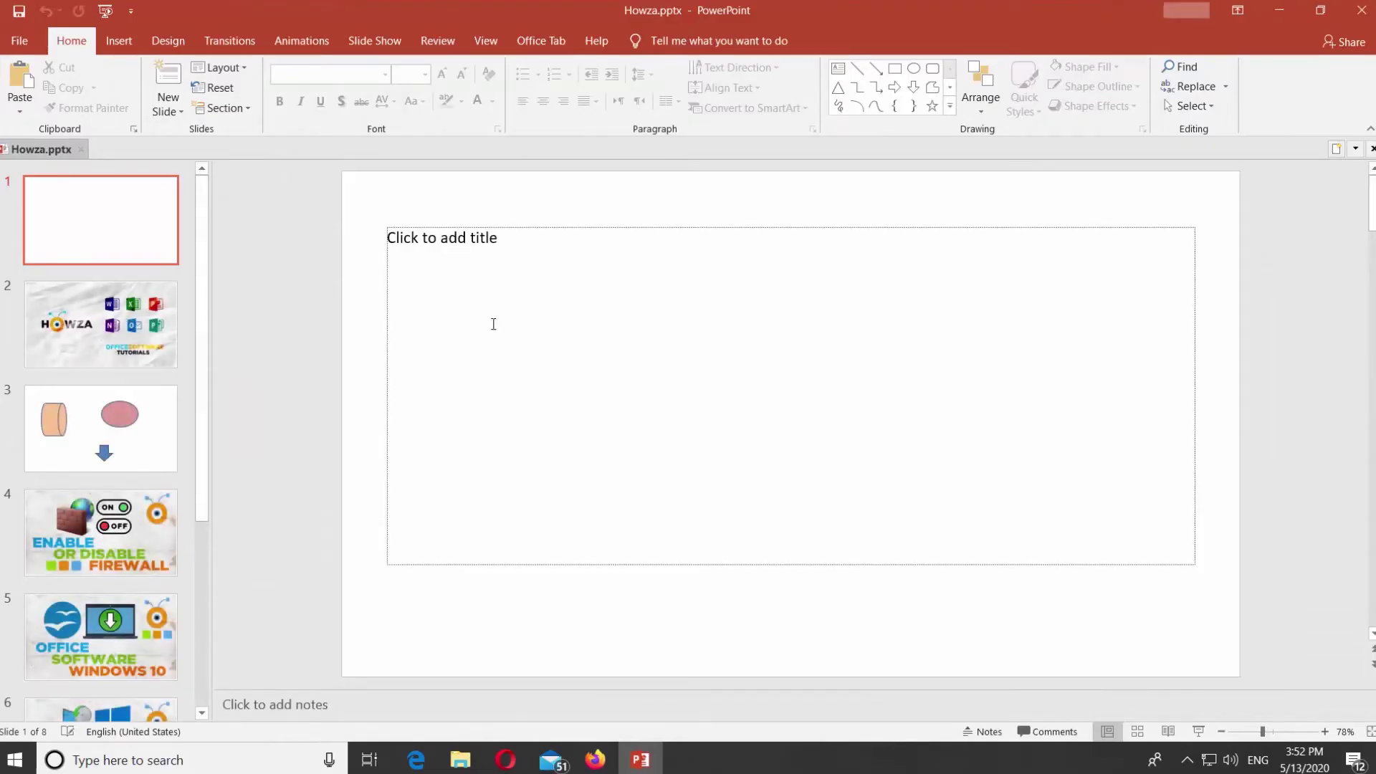
{"action": "left_click", "coordinate": [497, 324]}
{"action": "left_click", "coordinate": [118, 41]}
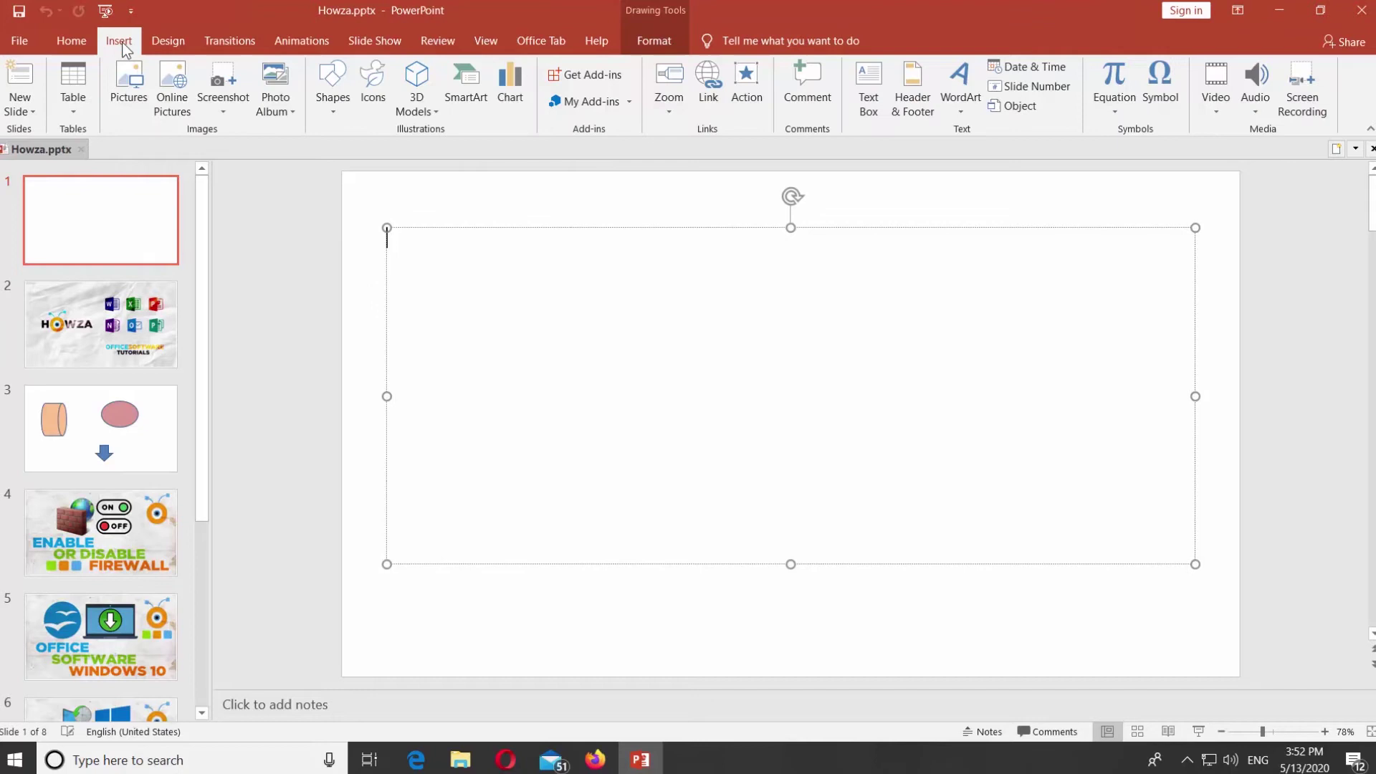
Step: Insert the Wingdings checkmark symbol (code 252) into the title box
{"action": "left_click", "coordinate": [1161, 95]}
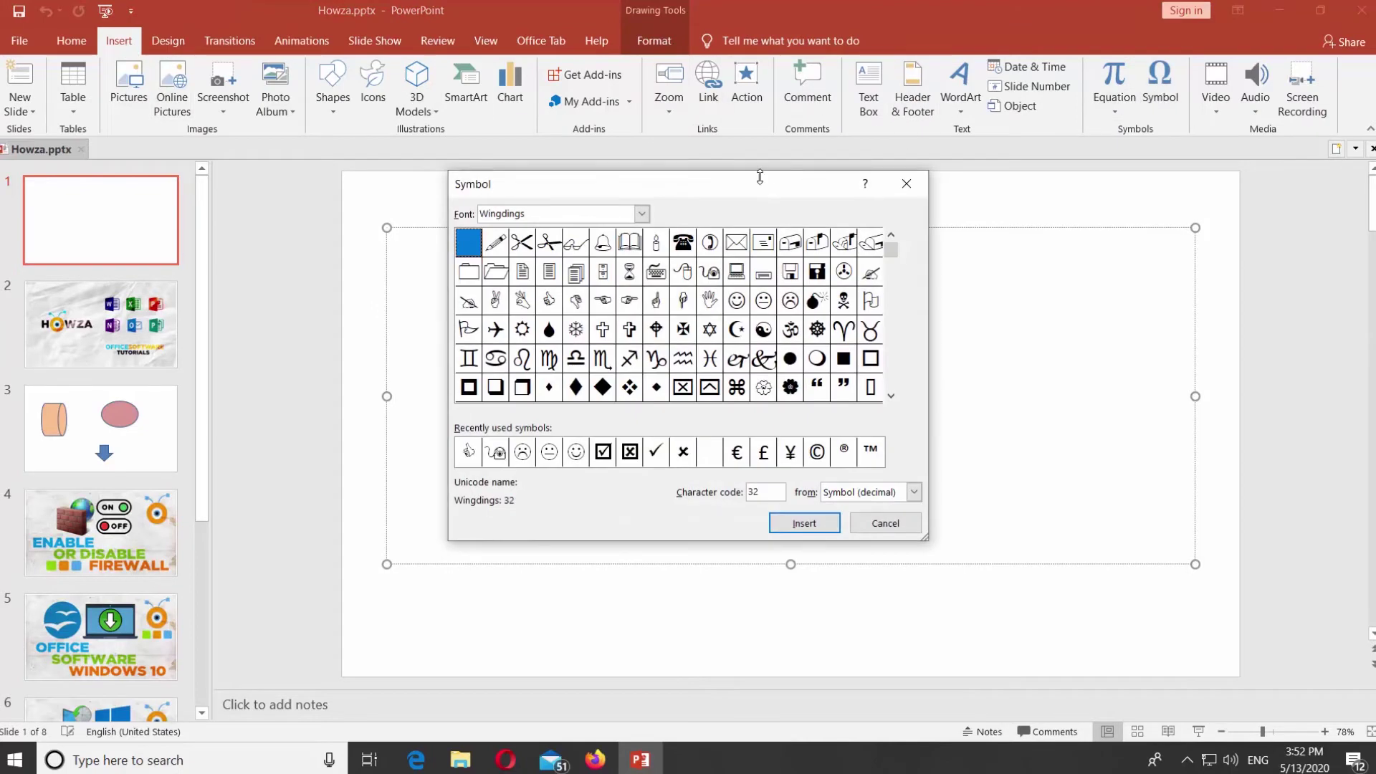
{"action": "left_click", "coordinate": [642, 214]}
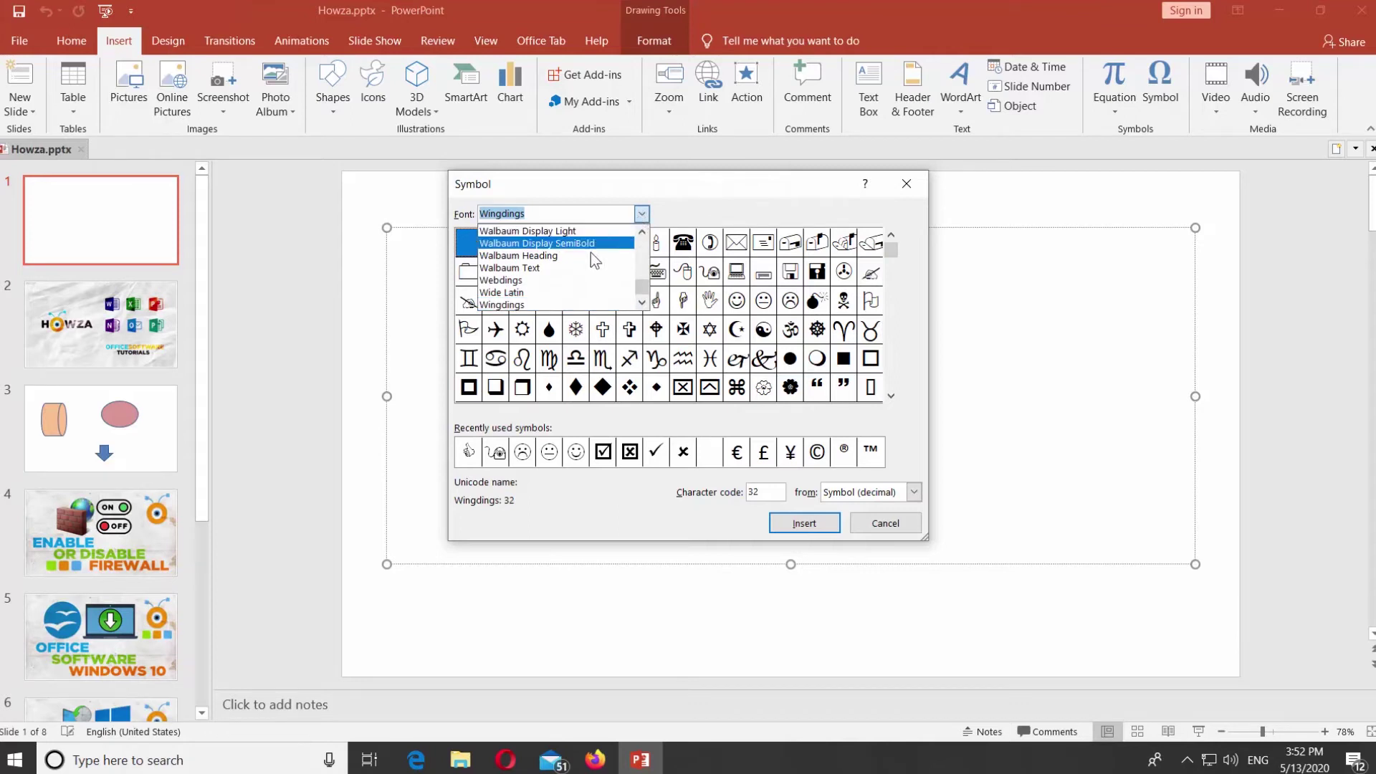
{"action": "left_click", "coordinate": [641, 304]}
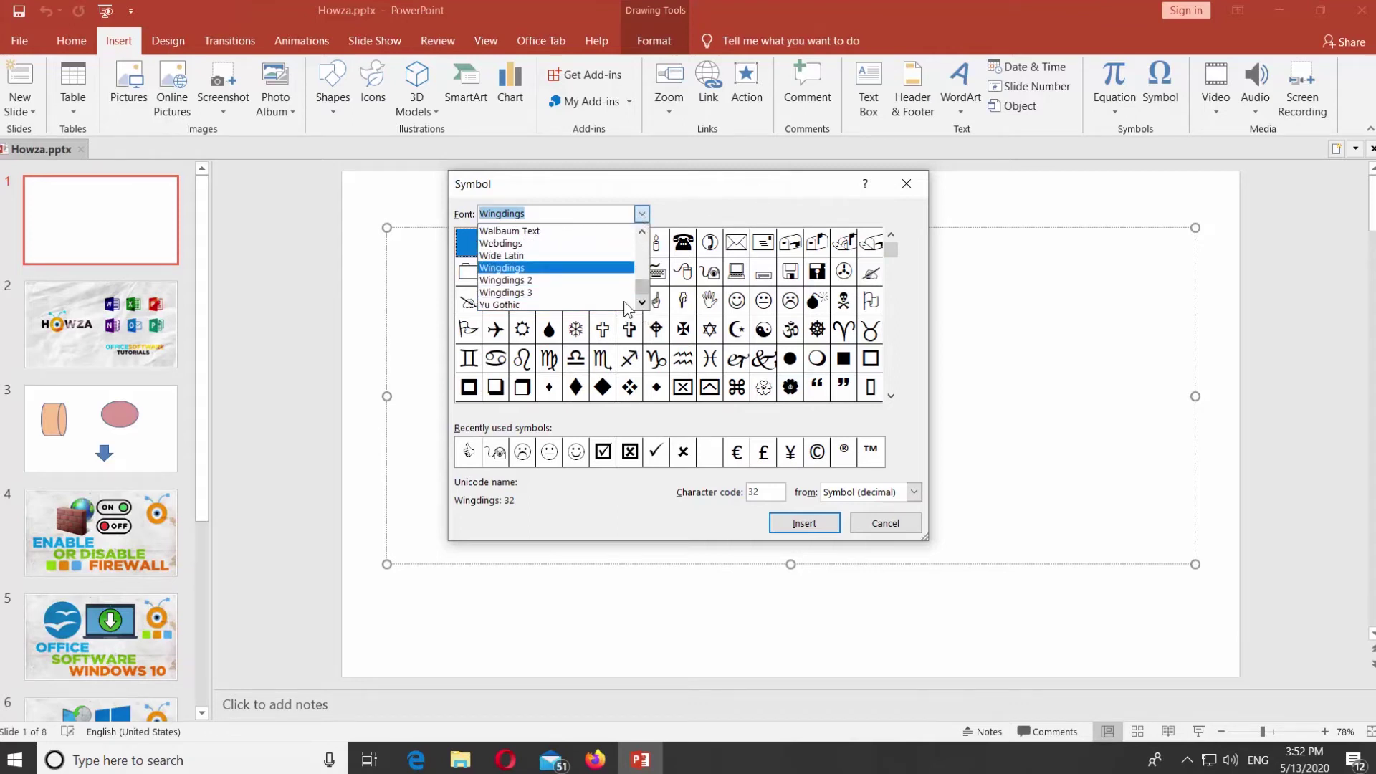
{"action": "left_click", "coordinate": [519, 278]}
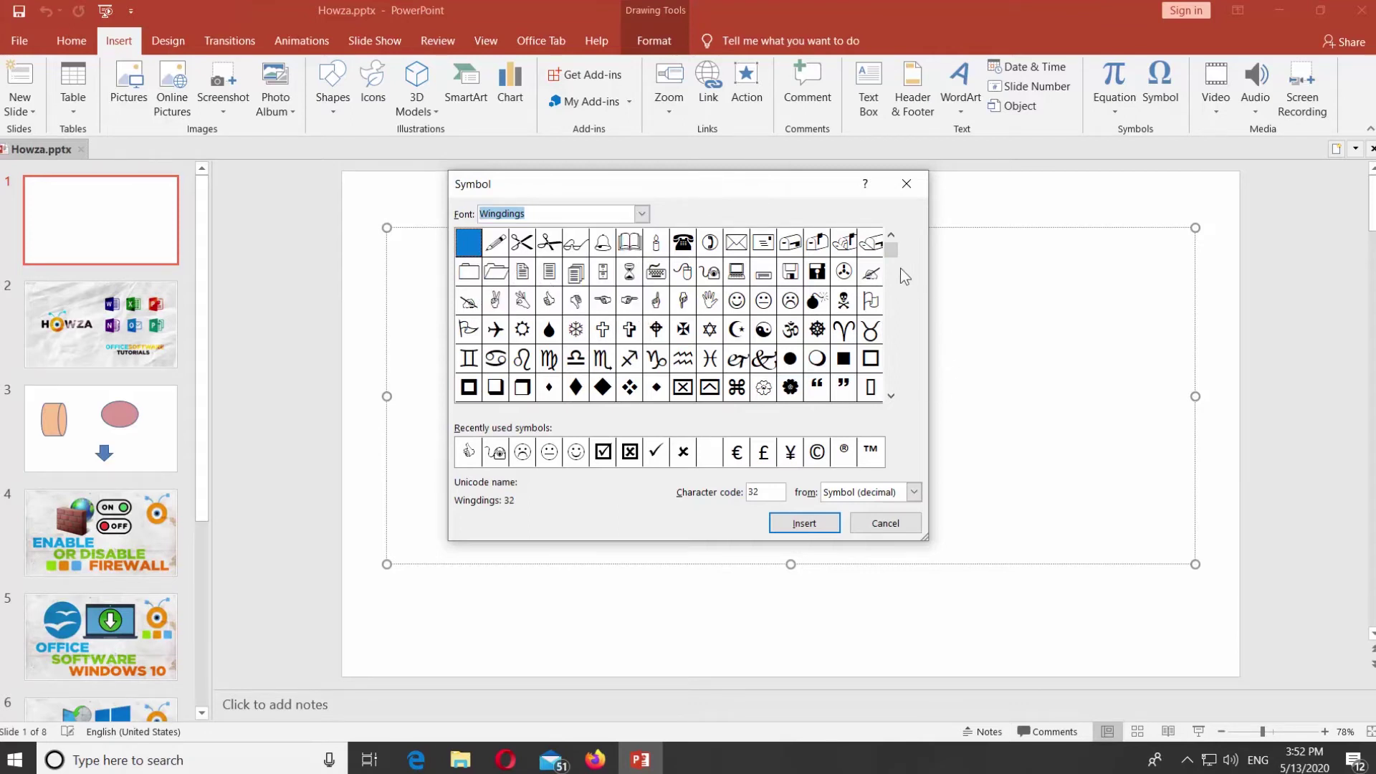
{"action": "scroll", "coordinate": [905, 404], "scroll_direction": "down", "scroll_amount": 10}
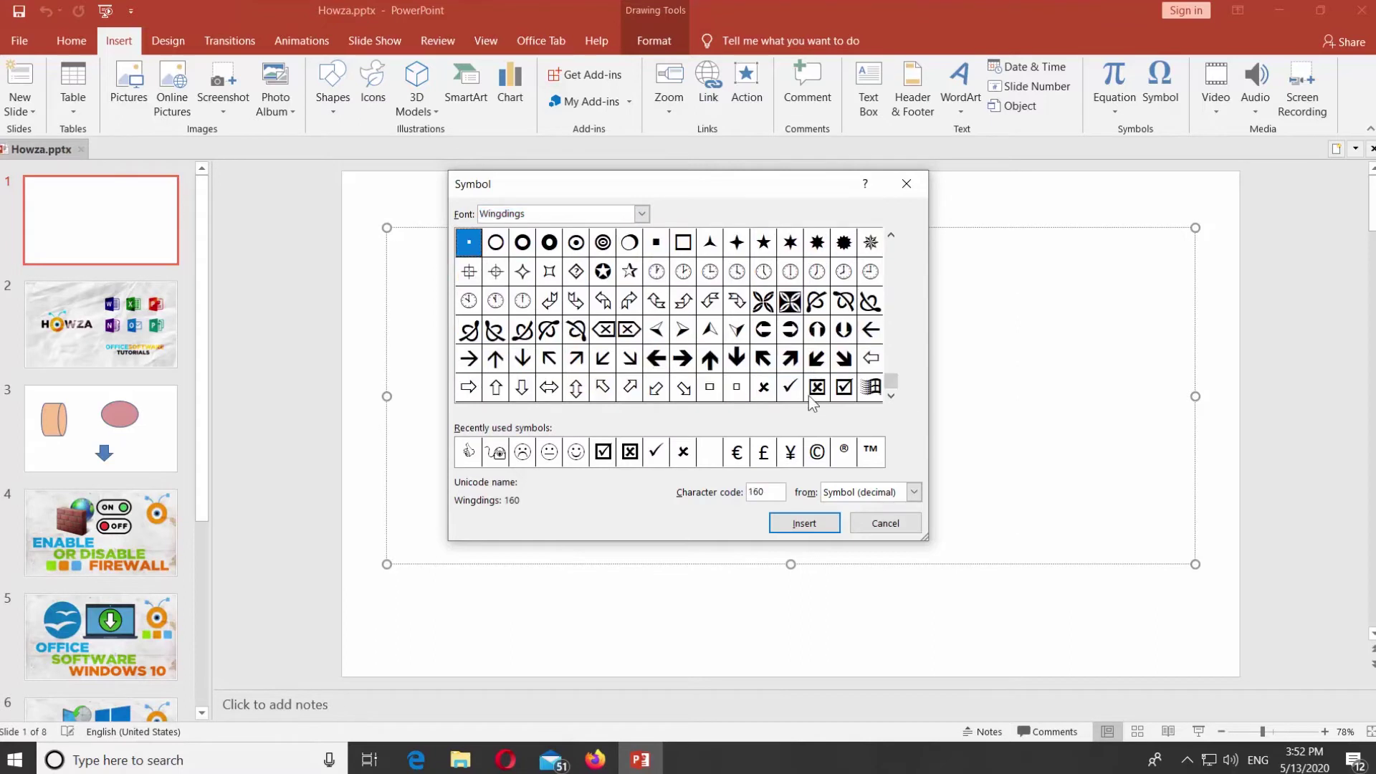
{"action": "left_click", "coordinate": [790, 388]}
{"action": "left_click", "coordinate": [804, 523]}
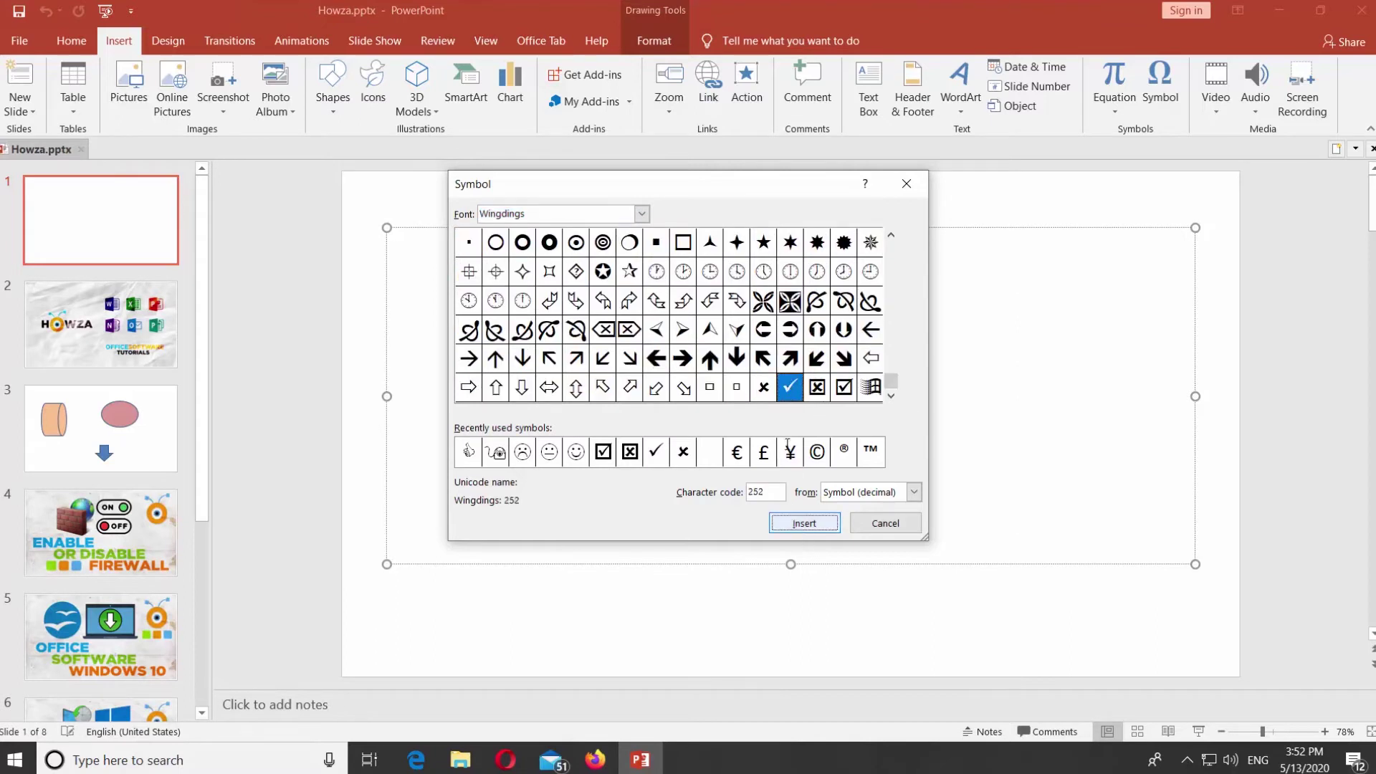
{"action": "left_click", "coordinate": [885, 522]}
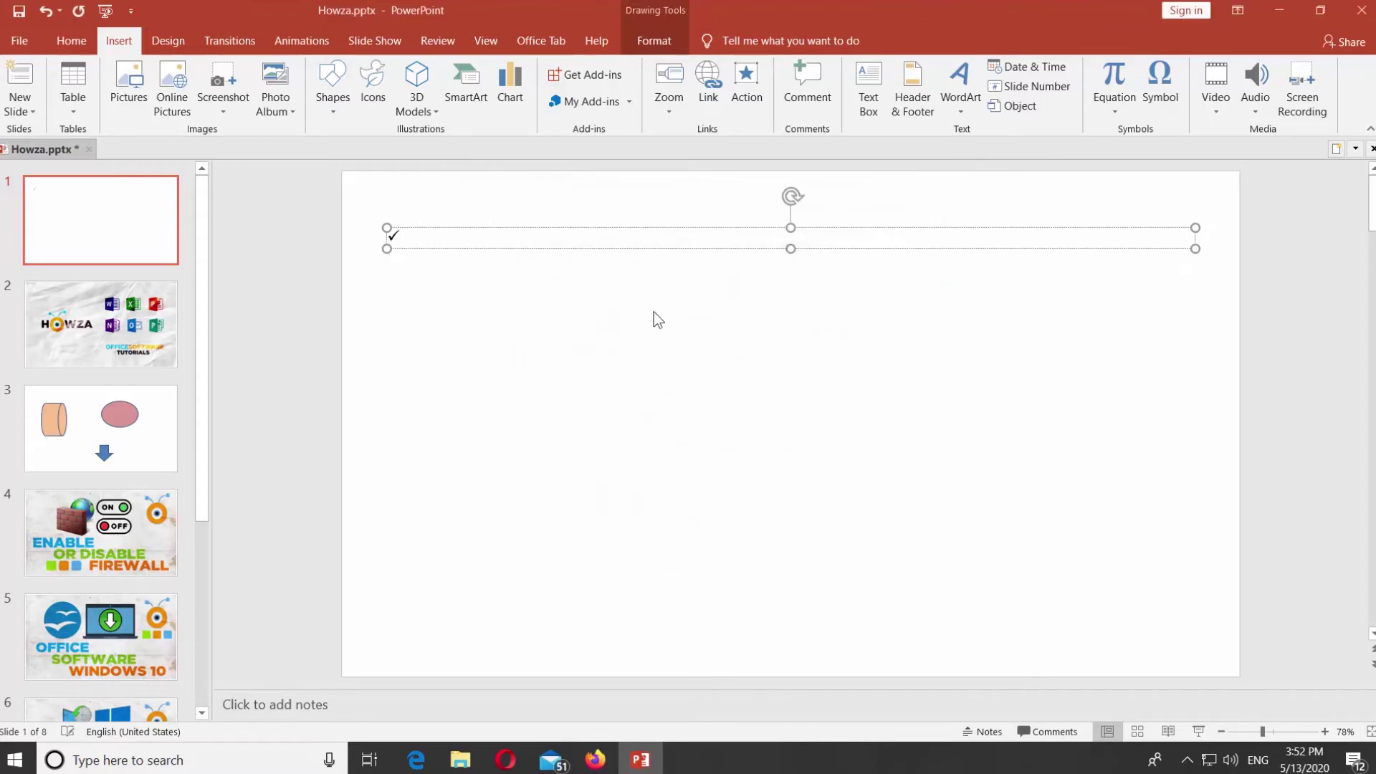
Step: Set the Wingdings checkmark's font size to 80 pt, then deselect the title box
{"action": "double_click", "coordinate": [393, 237]}
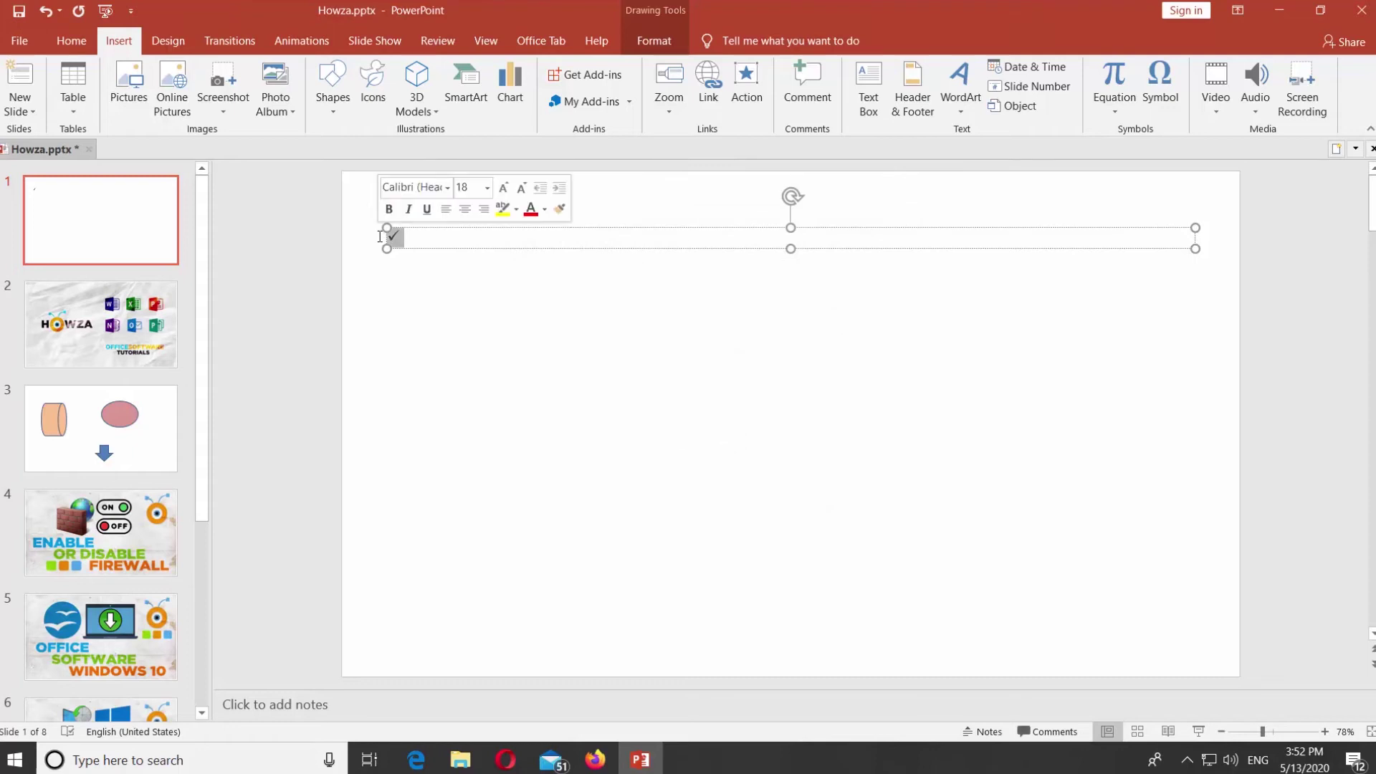
{"action": "left_click", "coordinate": [71, 41]}
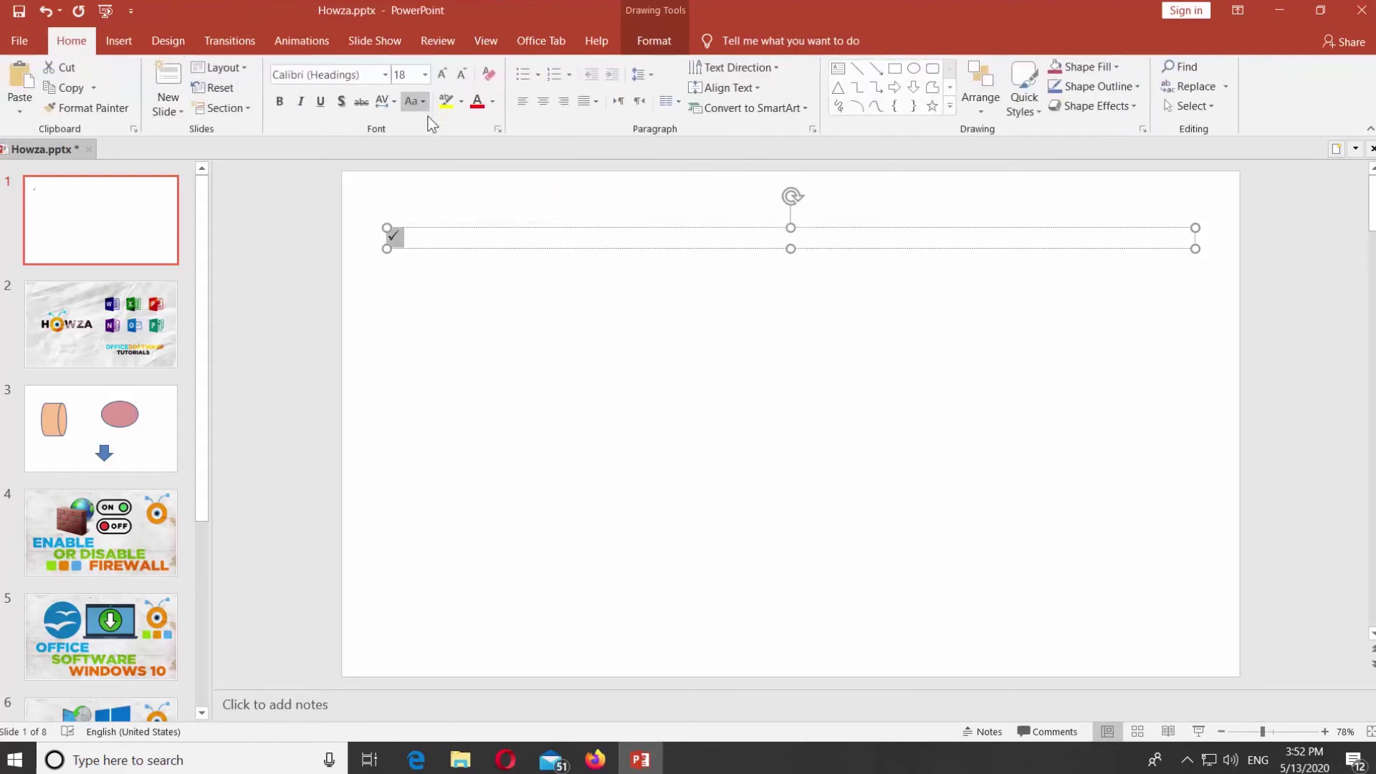
{"action": "left_click", "coordinate": [425, 74]}
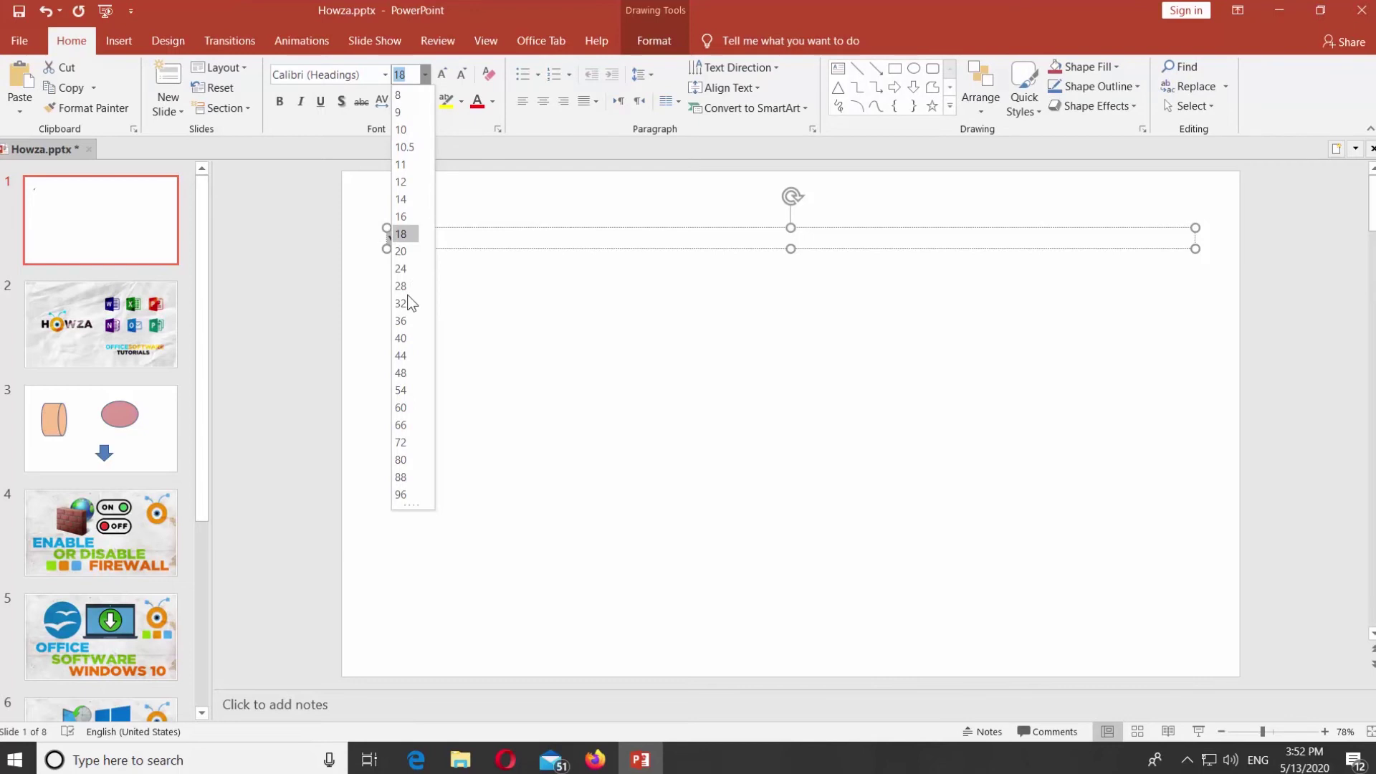
{"action": "left_click", "coordinate": [408, 446]}
{"action": "left_click", "coordinate": [533, 408]}
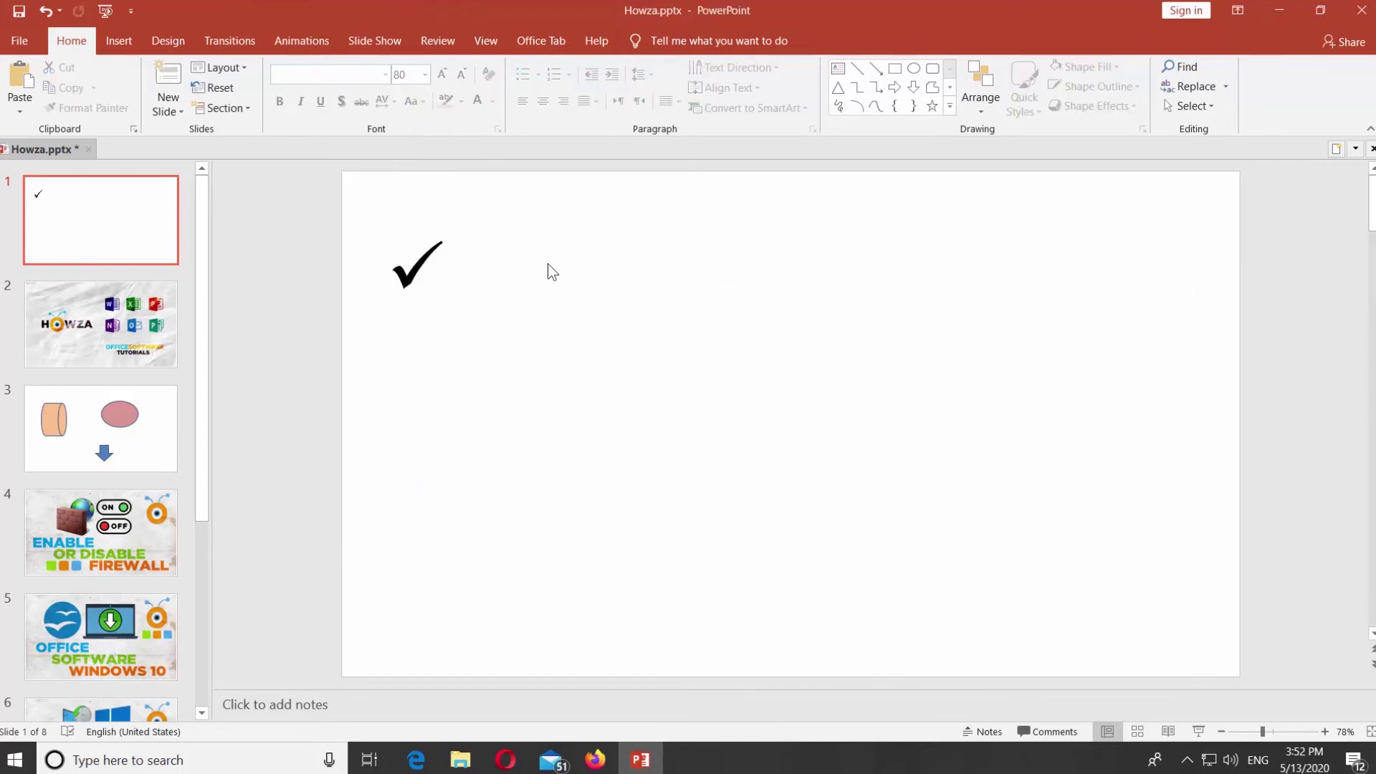
Step: Apply the checkmark bullet style to the title paragraph
{"action": "left_click", "coordinate": [435, 271]}
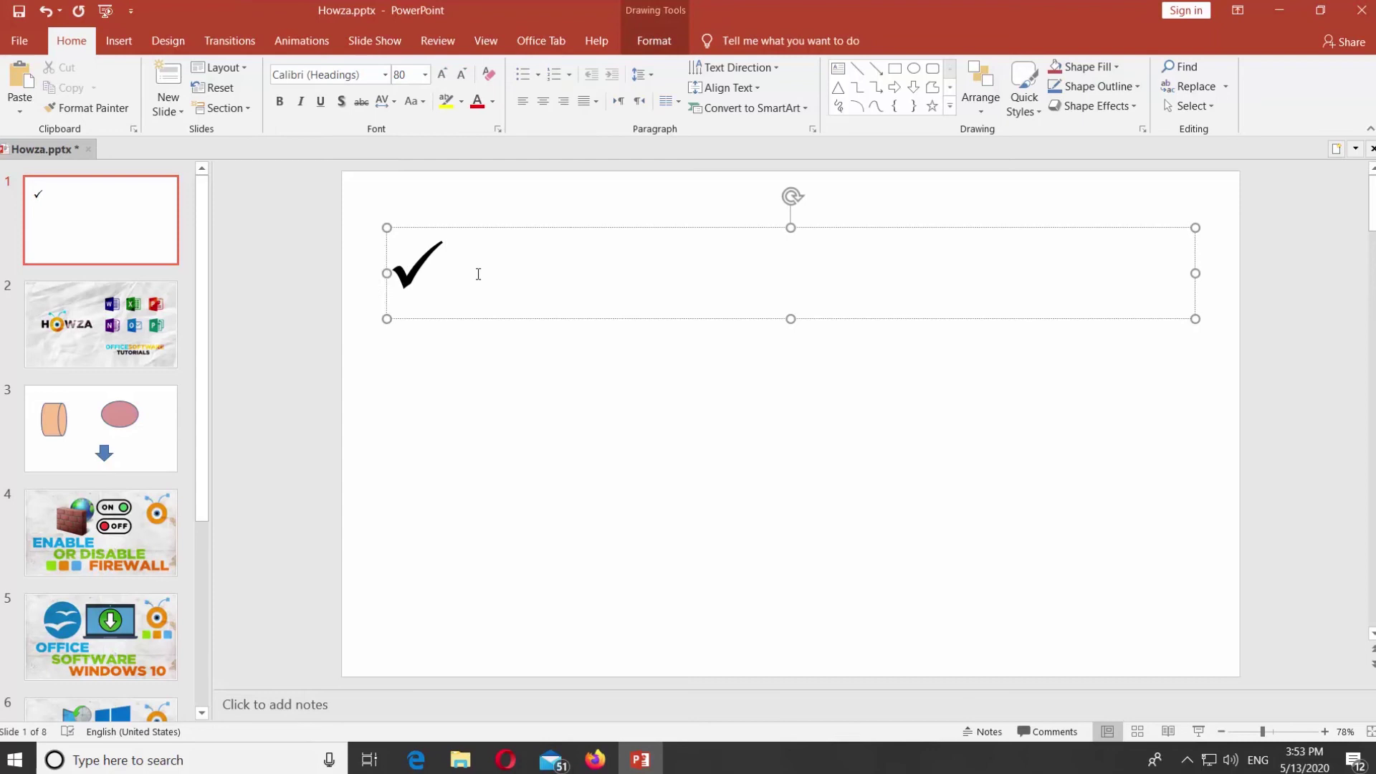
{"action": "left_click", "coordinate": [538, 75]}
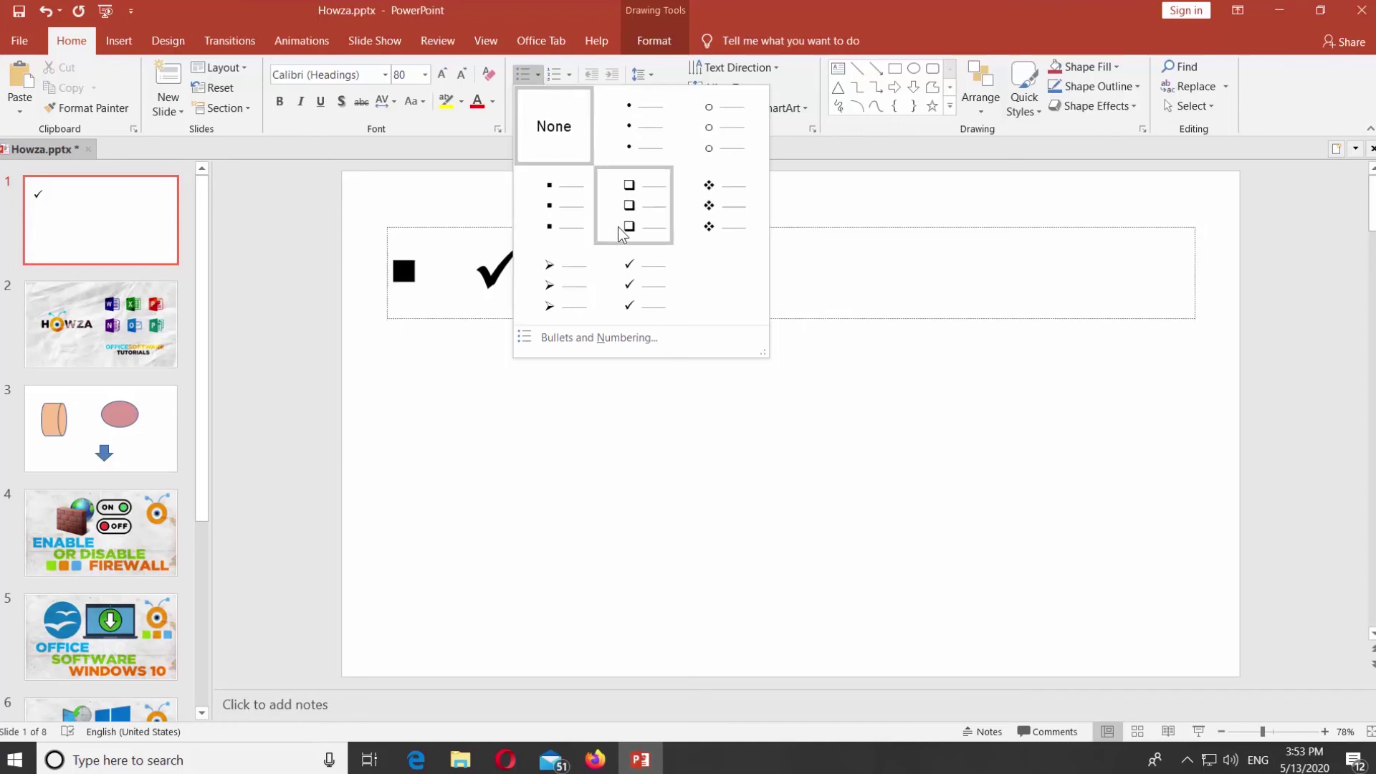
{"action": "left_click", "coordinate": [645, 285]}
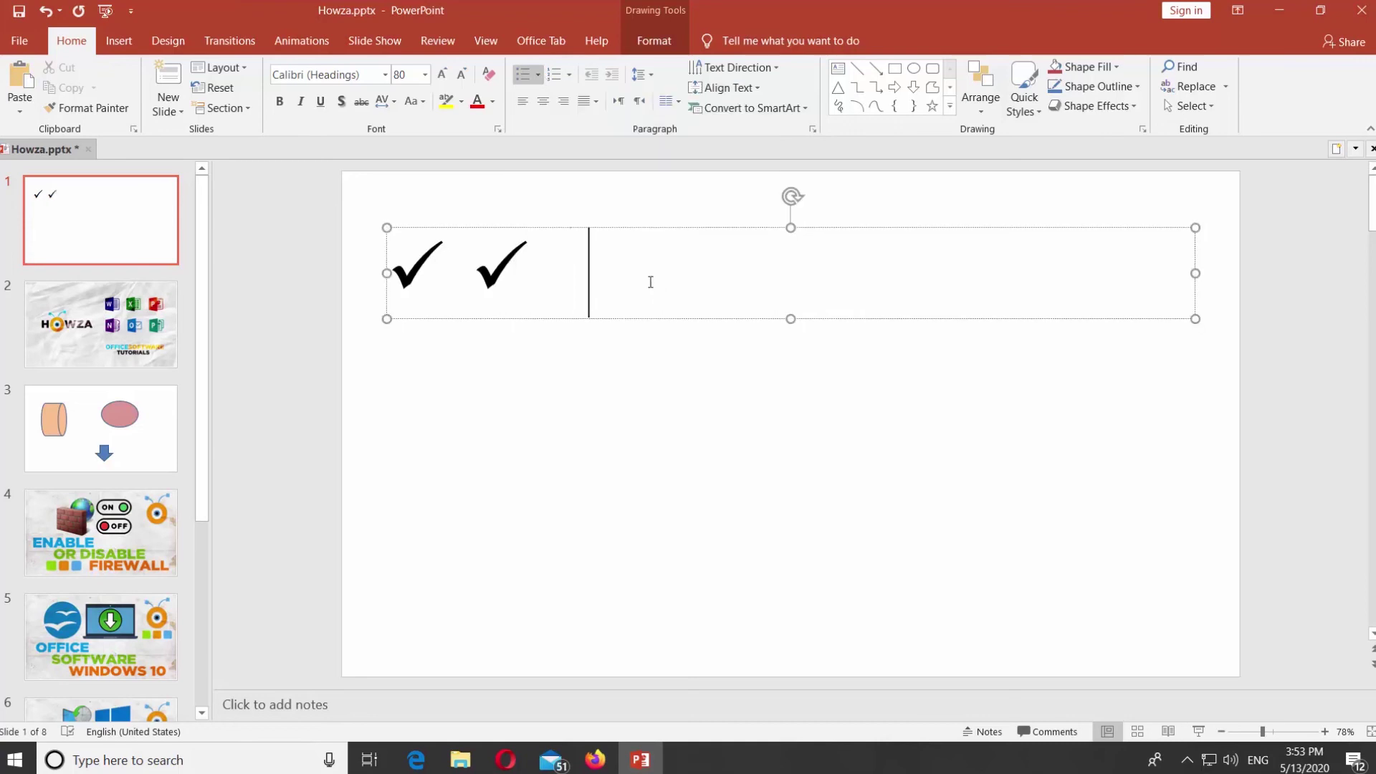